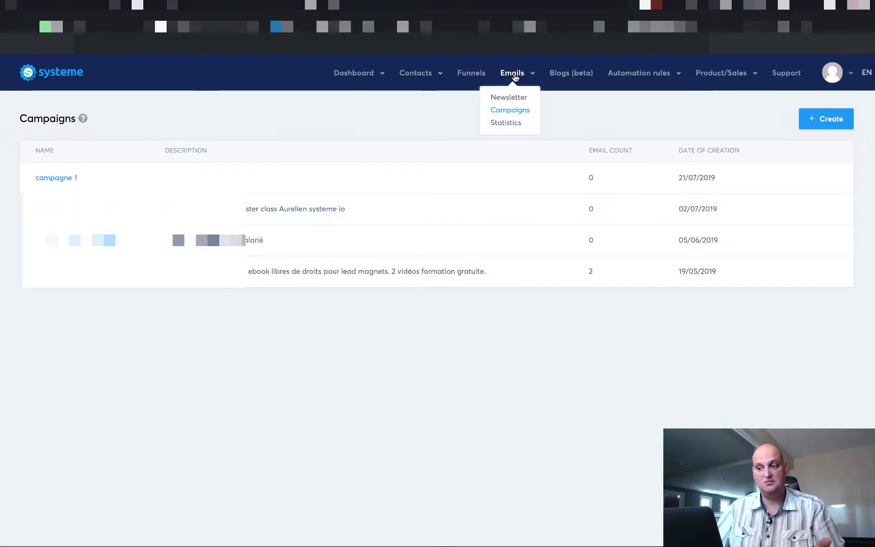
{"action": "left_click", "coordinate": [517, 113]}
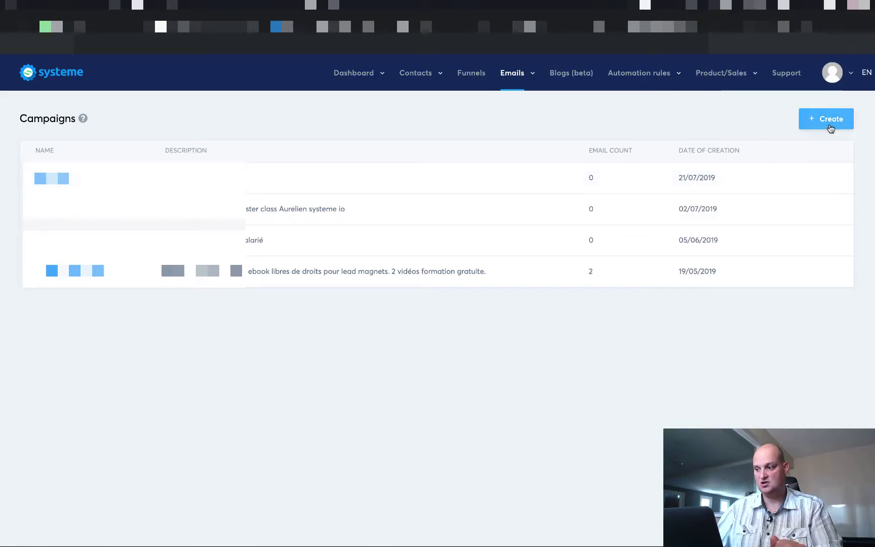
{"action": "left_click", "coordinate": [829, 125]}
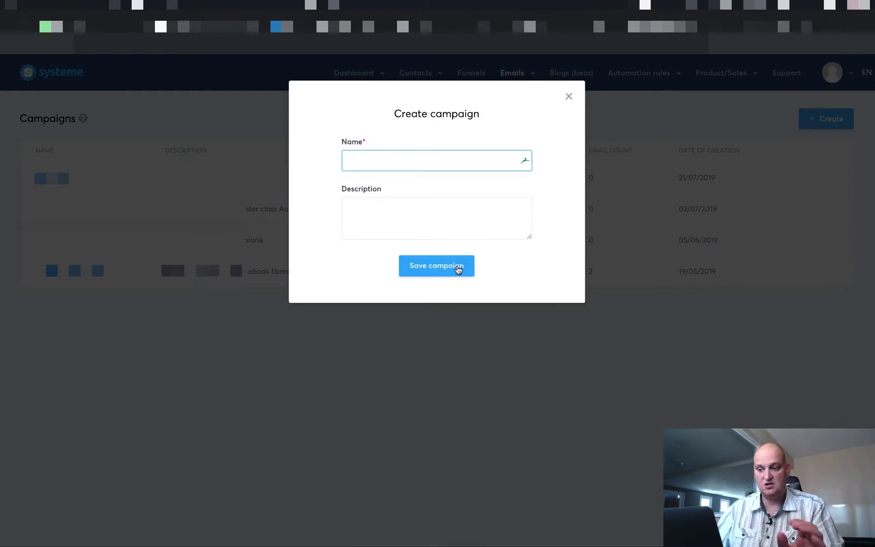
{"action": "left_click", "coordinate": [568, 96]}
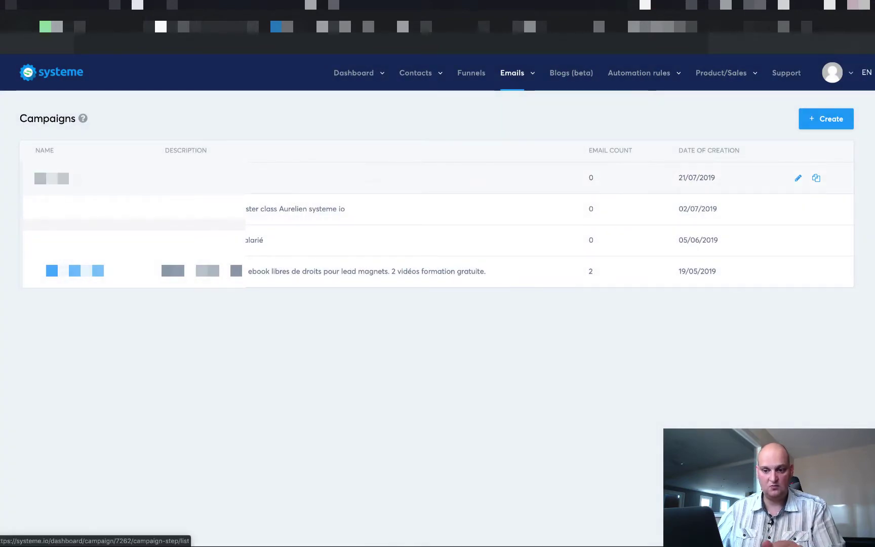
Step: Open the campaign "campagne 1" and start a new email in it
{"action": "left_click", "coordinate": [64, 180]}
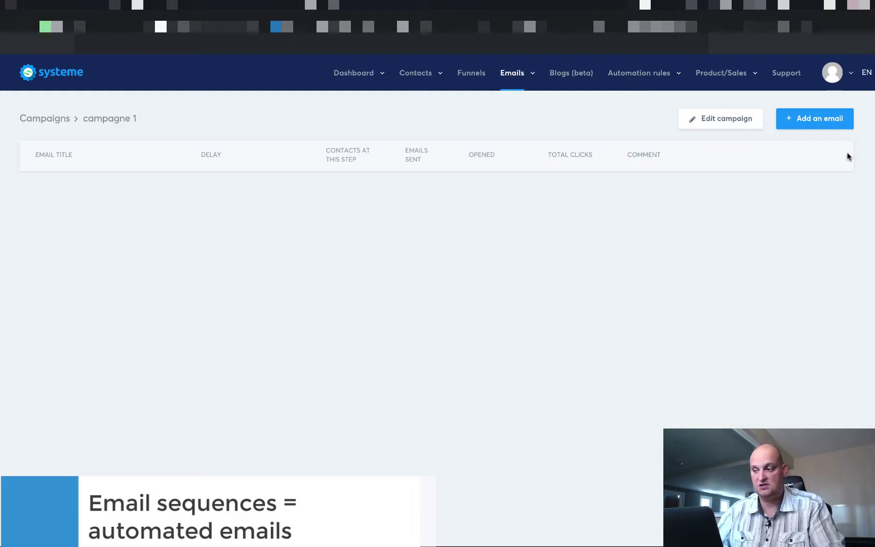
{"action": "left_click", "coordinate": [817, 118]}
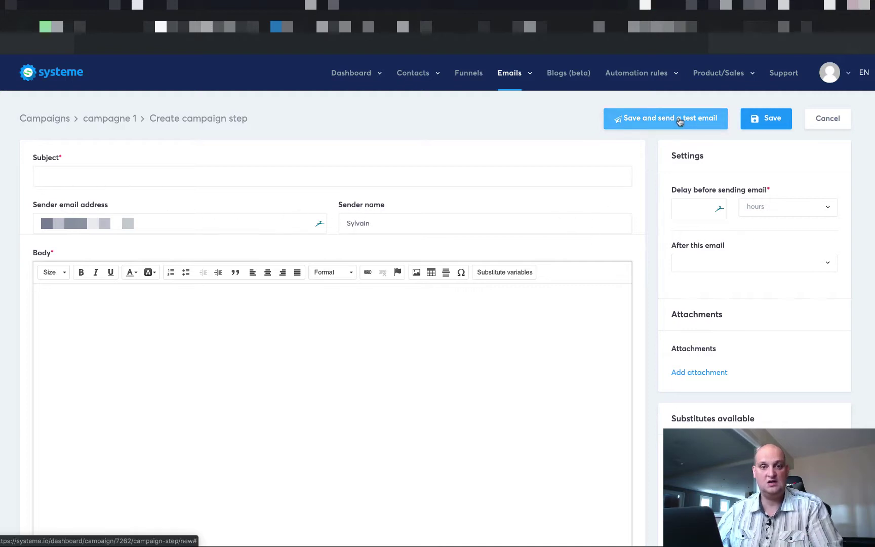
{"action": "left_click", "coordinate": [850, 75]}
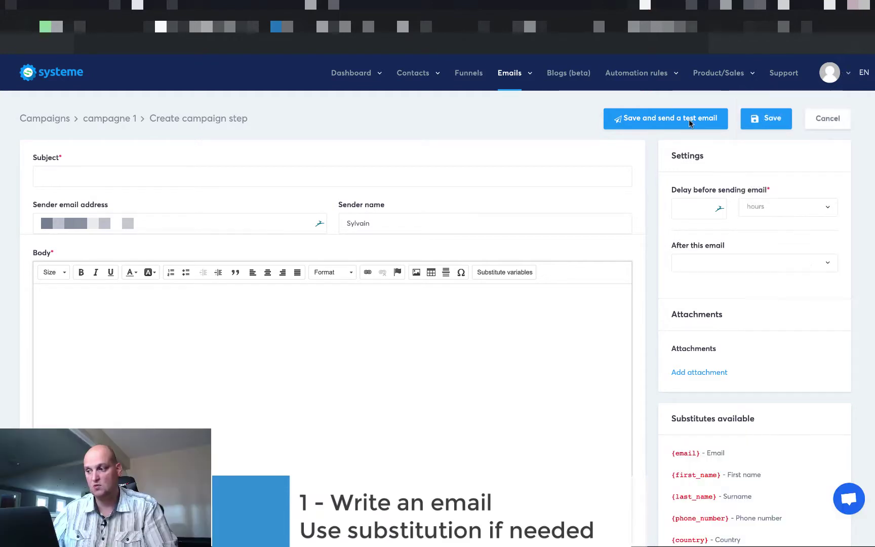
Step: Write the email body greeting "Hello {first_name}," by copying the first-name variable from the available substitutes
{"action": "left_click", "coordinate": [125, 307]}
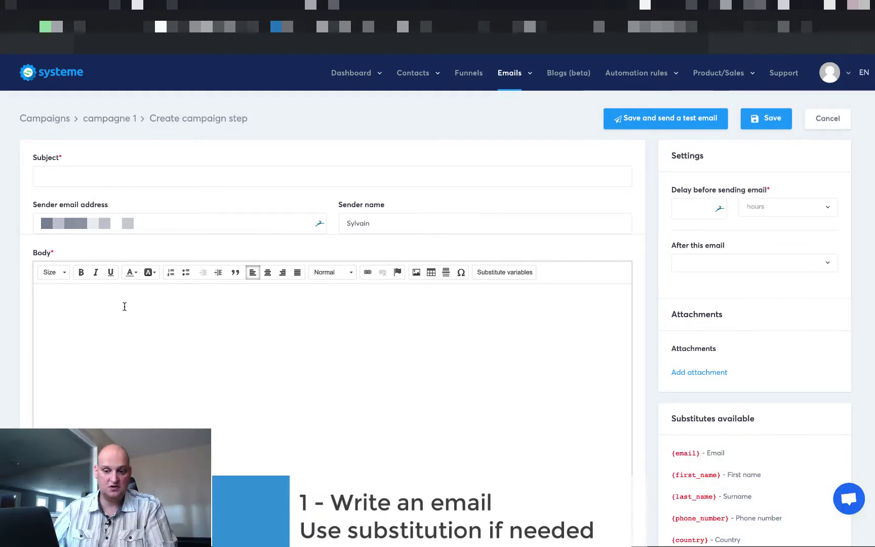
{"action": "scroll", "coordinate": [127, 311], "scroll_direction": "down", "scroll_amount": 1}
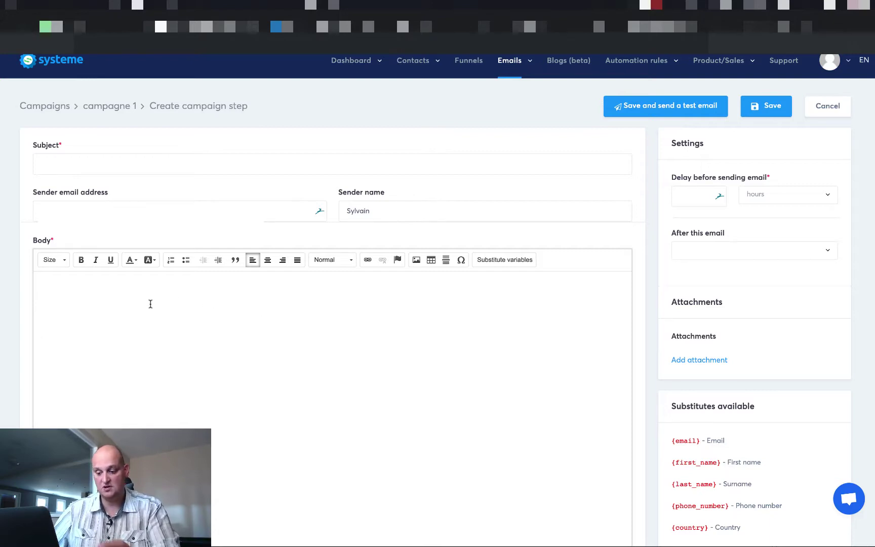
{"action": "type", "text": "Hello"}
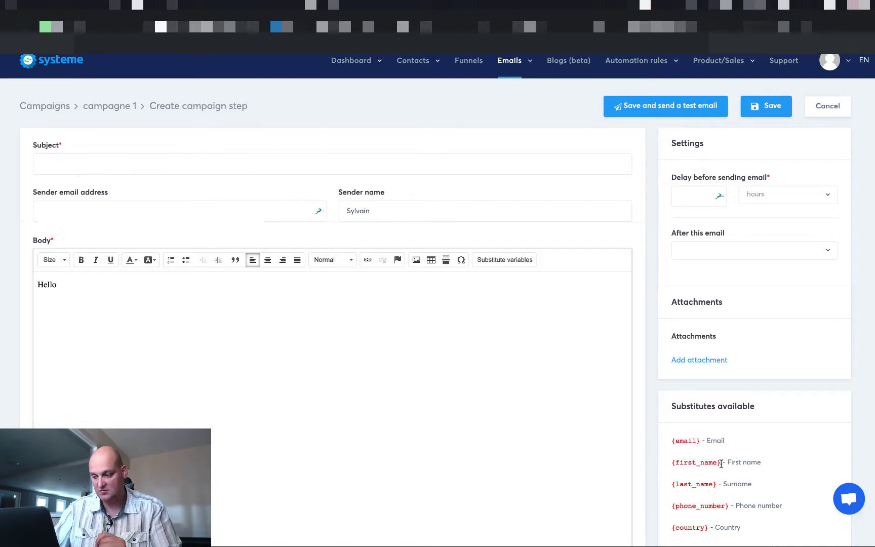
{"action": "left_click_drag", "start_coordinate": [721, 463], "coordinate": [673, 462]}
{"action": "right_click", "coordinate": [675, 460]}
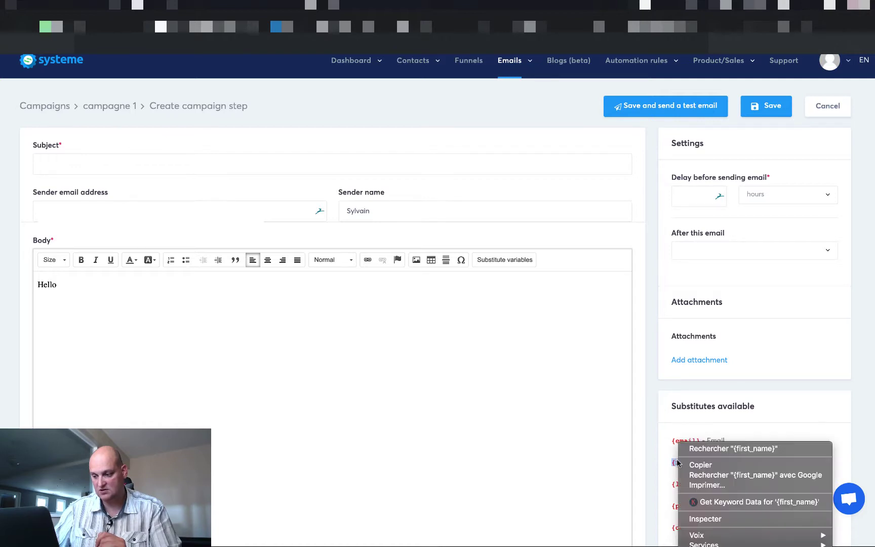
{"action": "left_click", "coordinate": [686, 464]}
{"action": "left_click", "coordinate": [77, 284]}
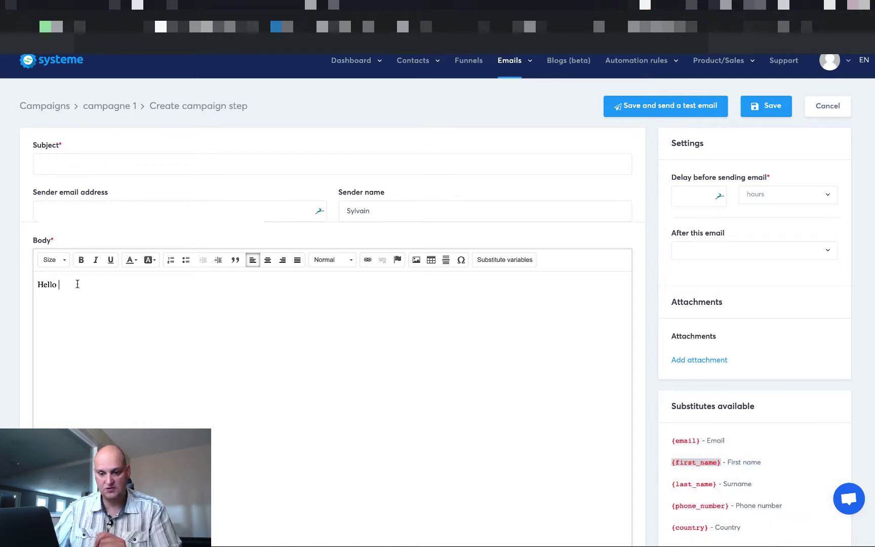
{"action": "key", "text": "ctrl+v"}
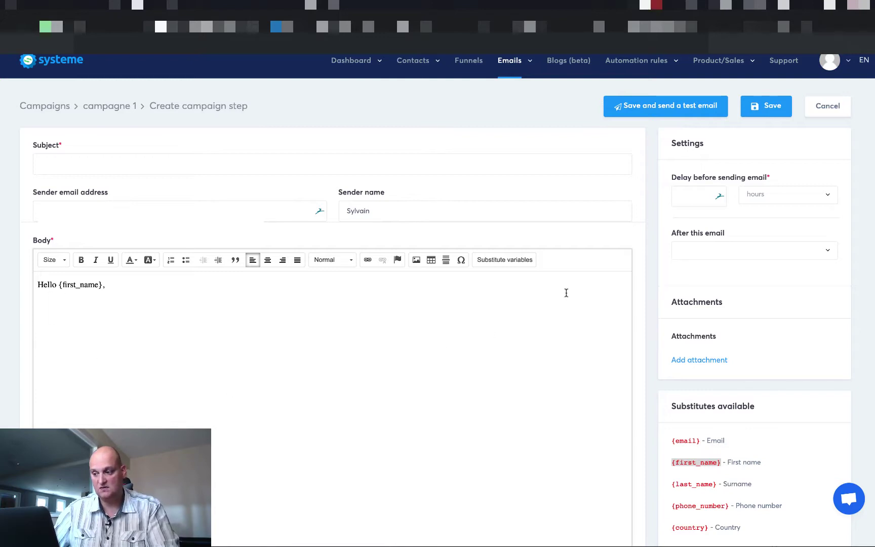
Step: Set the delay before sending to 0 hours and save the email with the subject "test email 1"
{"action": "left_click", "coordinate": [701, 196]}
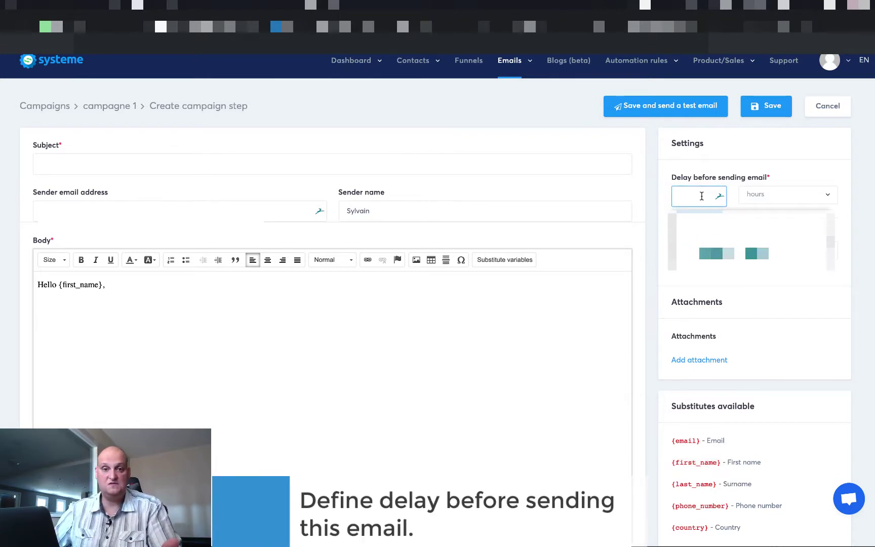
{"action": "type", "text": "0"}
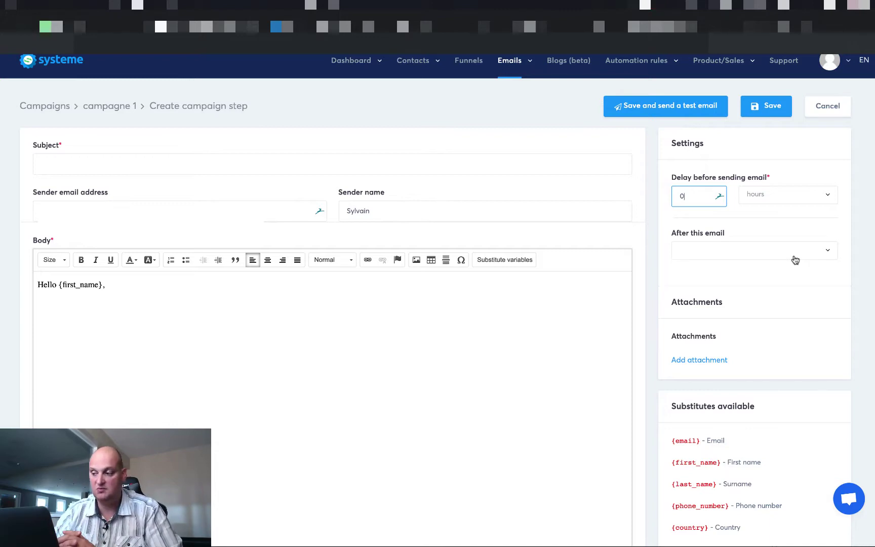
{"action": "left_click", "coordinate": [773, 110]}
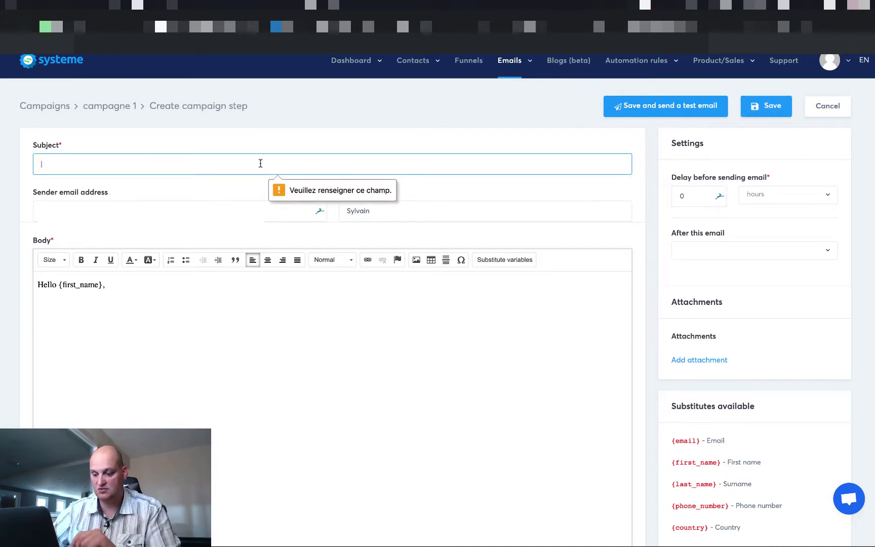
{"action": "type", "text": "test email 1"}
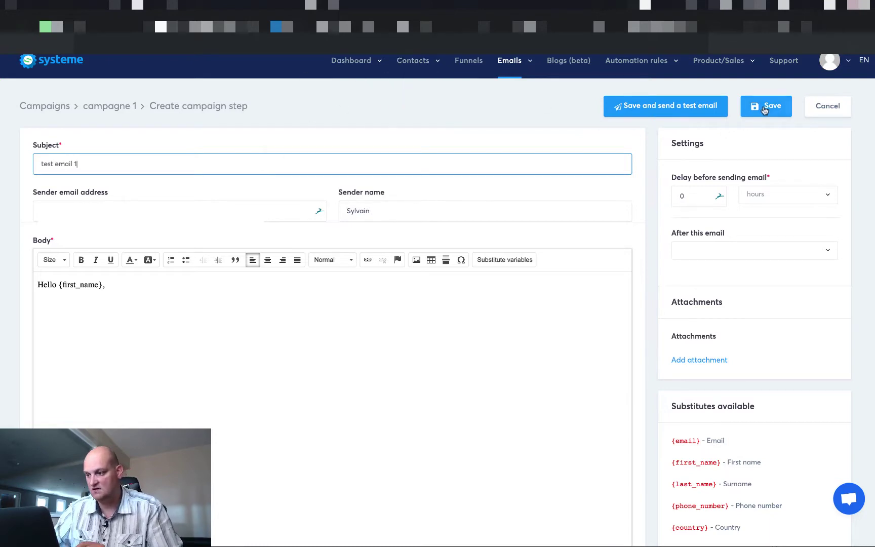
{"action": "left_click", "coordinate": [769, 108]}
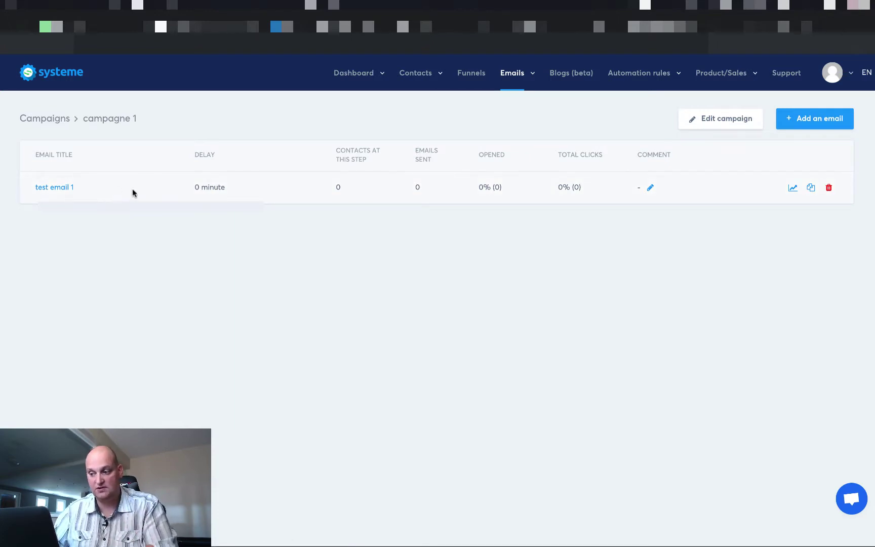
Step: Add a second email to the campaign with a sending delay of 2 days after test email 1
{"action": "left_click", "coordinate": [805, 121]}
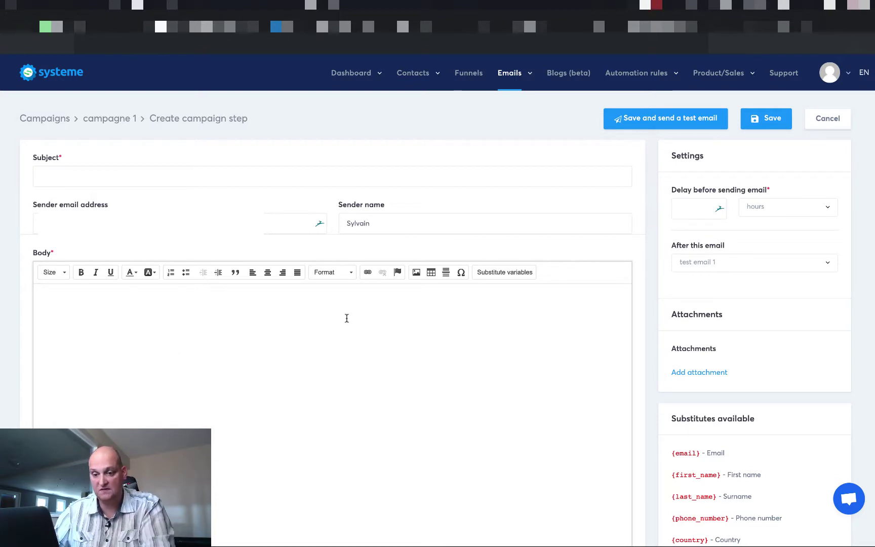
{"action": "left_click", "coordinate": [698, 211]}
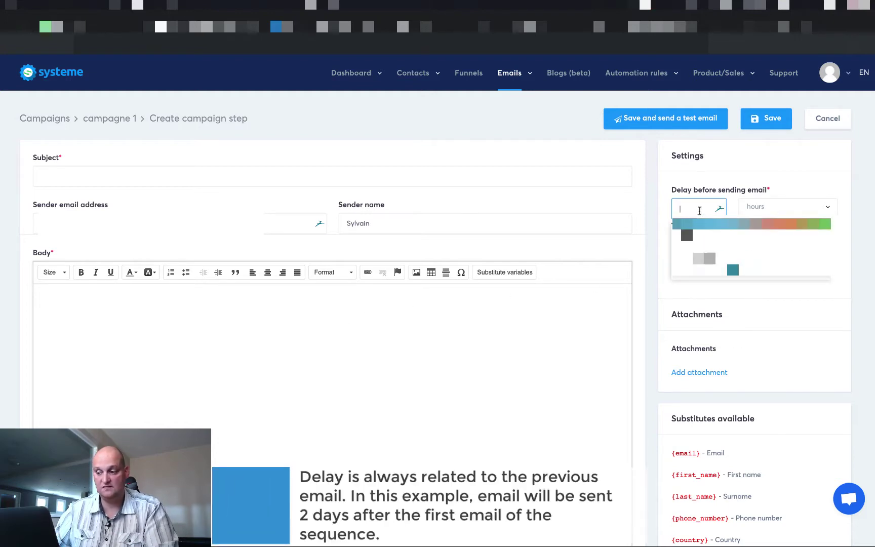
{"action": "type", "text": "2"}
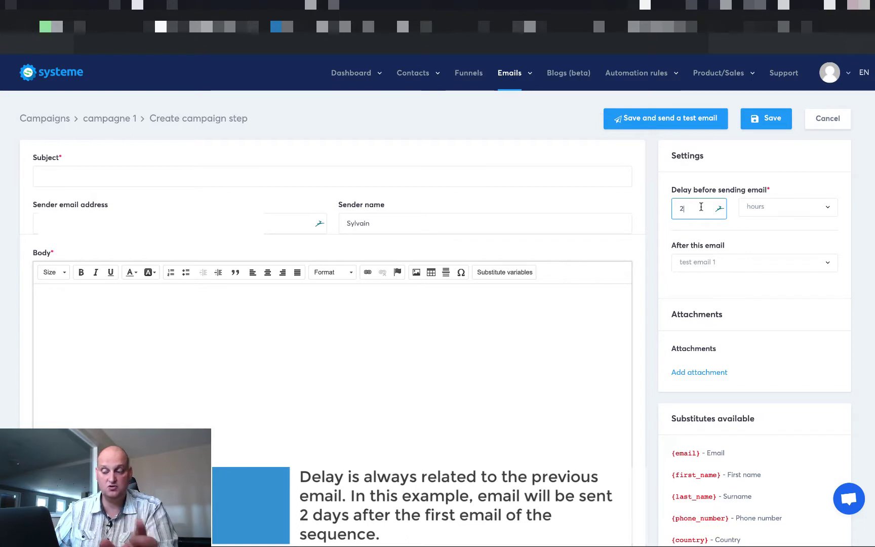
{"action": "left_click", "coordinate": [754, 208]}
{"action": "left_click", "coordinate": [760, 241]}
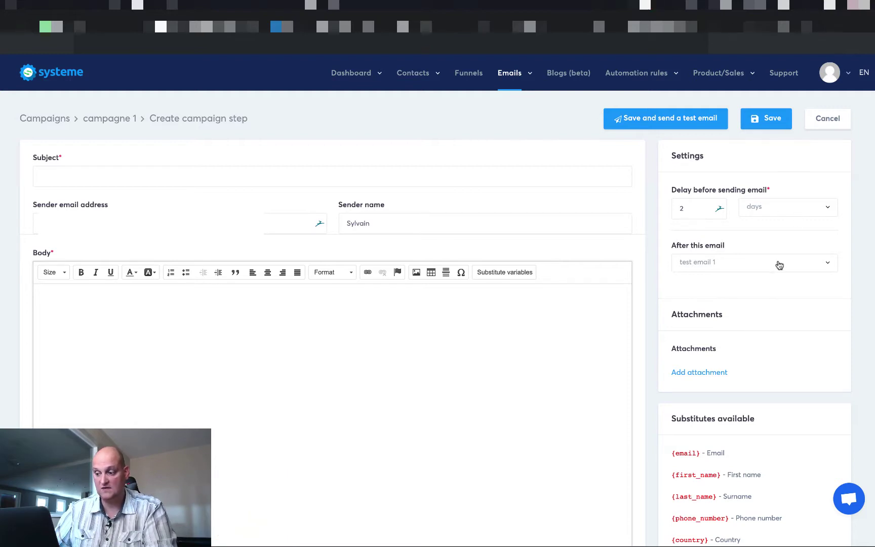
{"action": "left_click", "coordinate": [739, 263]}
{"action": "left_click", "coordinate": [738, 263]}
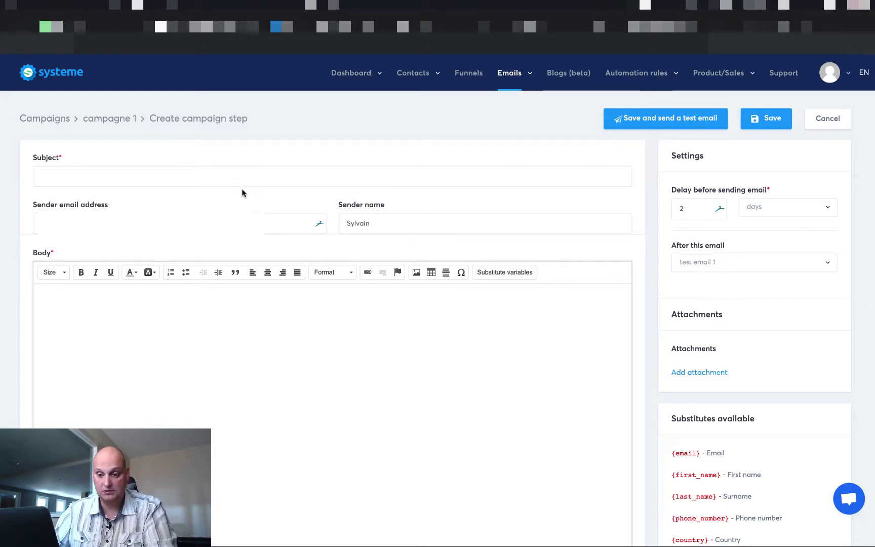
Step: Enter the subject "test email 2" and the body "Hello", and save the second email
{"action": "left_click", "coordinate": [202, 175]}
{"action": "type", "text": "test email 2"}
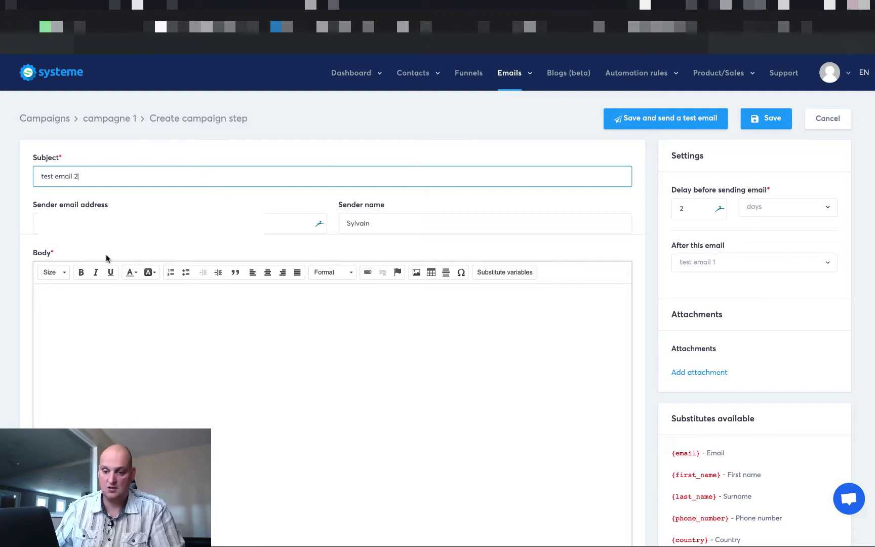
{"action": "left_click", "coordinate": [90, 306]}
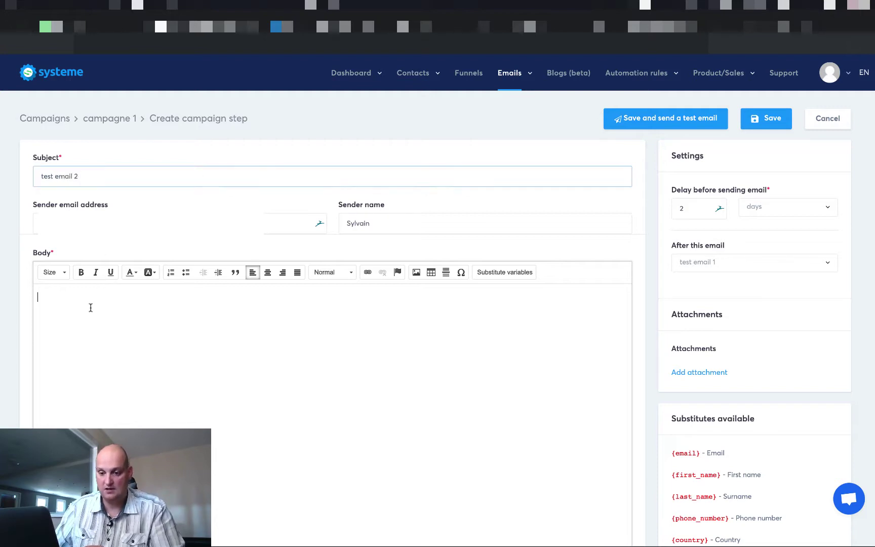
{"action": "type", "text": "Hello"}
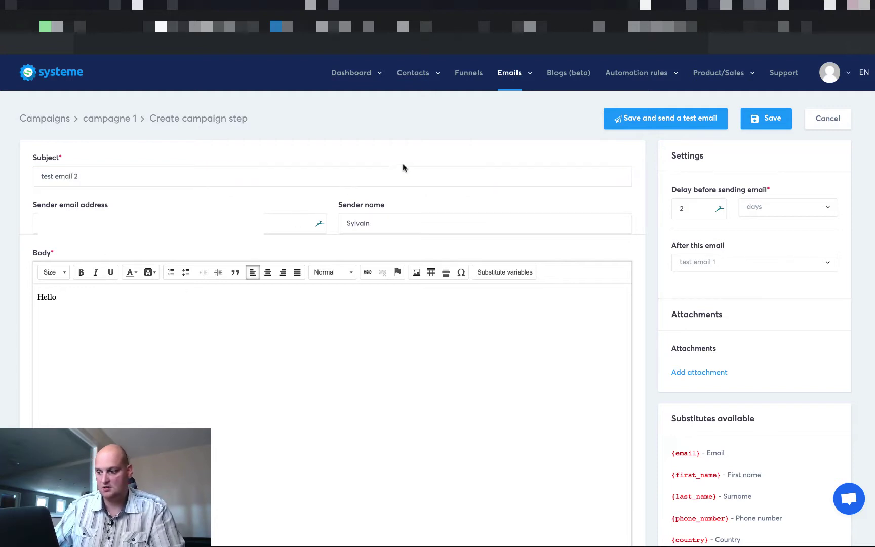
{"action": "left_click", "coordinate": [771, 118]}
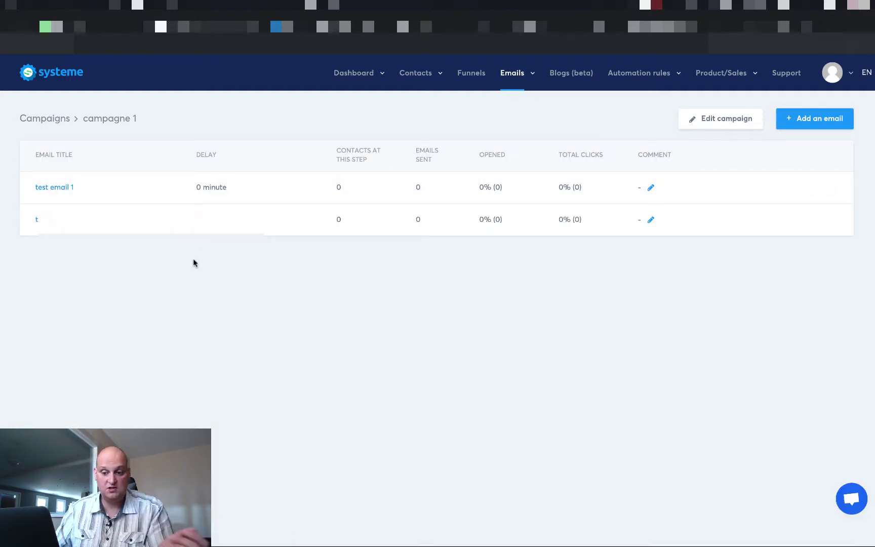
Step: Add a third email to the campaign with the subject "test email 3"
{"action": "left_click", "coordinate": [814, 118]}
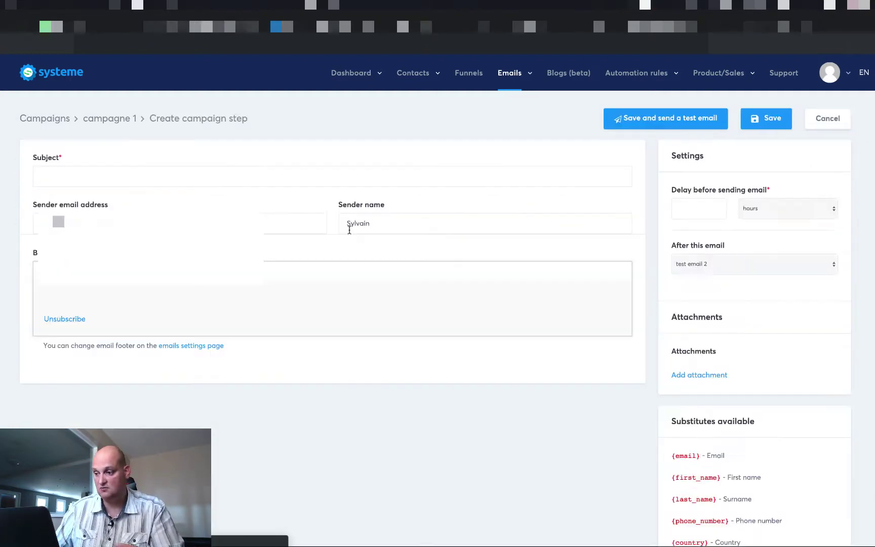
{"action": "left_click", "coordinate": [180, 173]}
{"action": "type", "text": "test"}
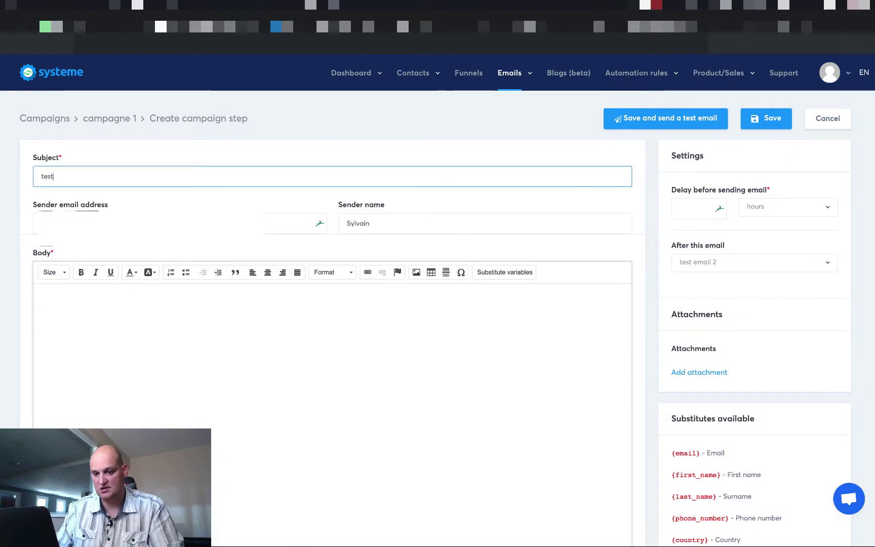
{"action": "type", "text": " email 3"}
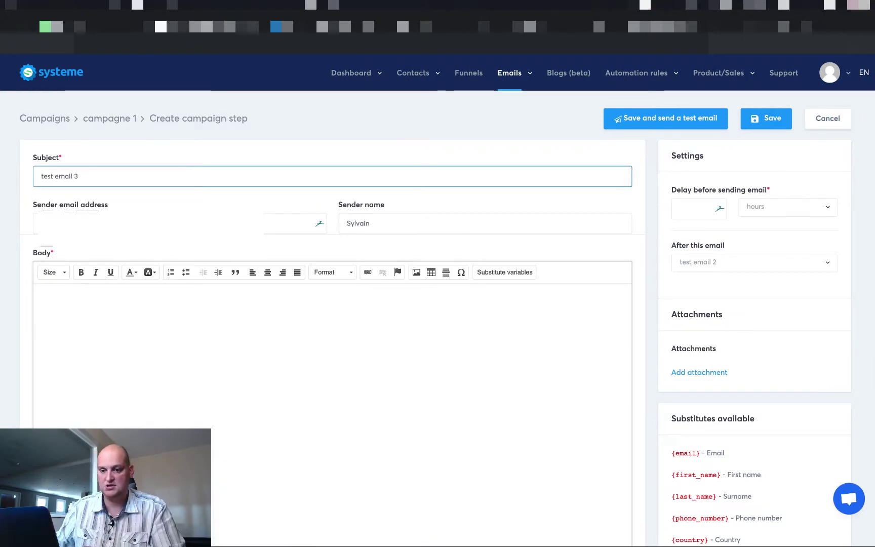
Step: Set the third email's sending delay to 2 days after test email 2
{"action": "left_click", "coordinate": [728, 266]}
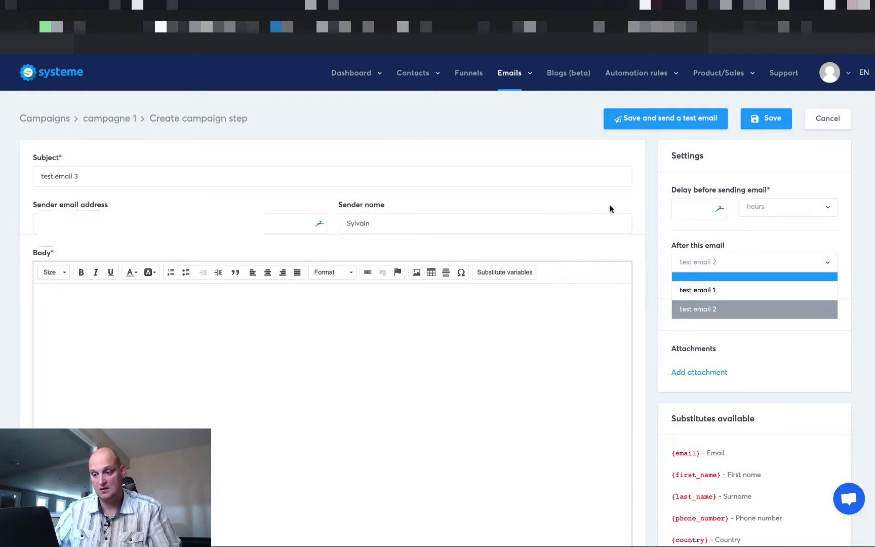
{"action": "left_click", "coordinate": [780, 207]}
{"action": "left_click", "coordinate": [760, 242]}
{"action": "left_click", "coordinate": [701, 207]}
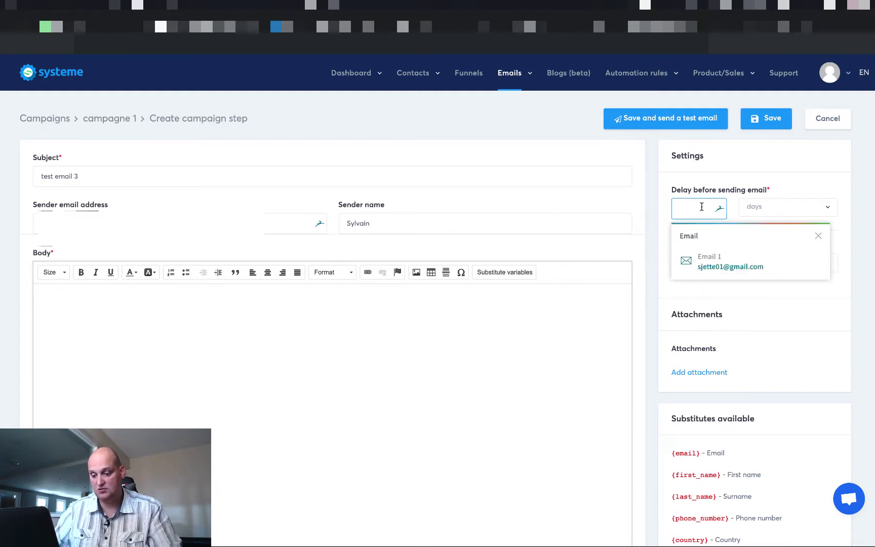
{"action": "type", "text": "2"}
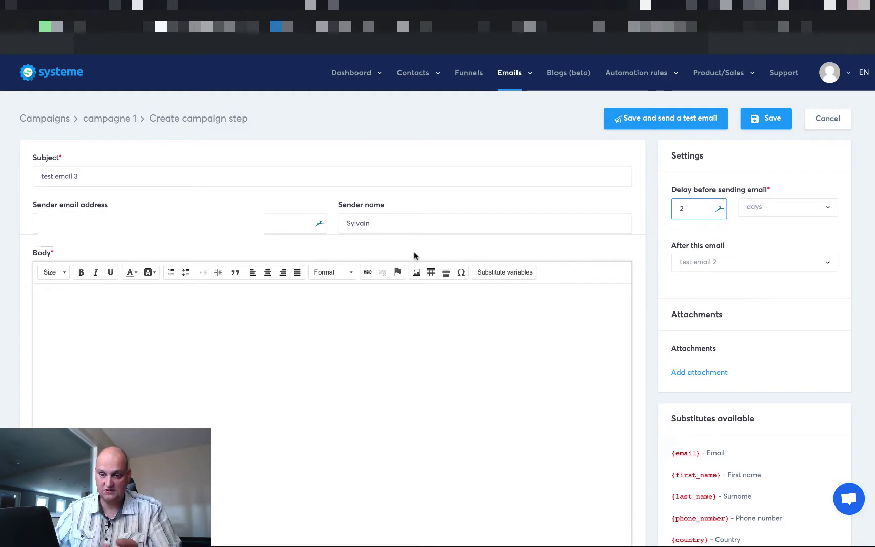
Step: Write "hello" as the third email's body and save the email
{"action": "left_click", "coordinate": [780, 126]}
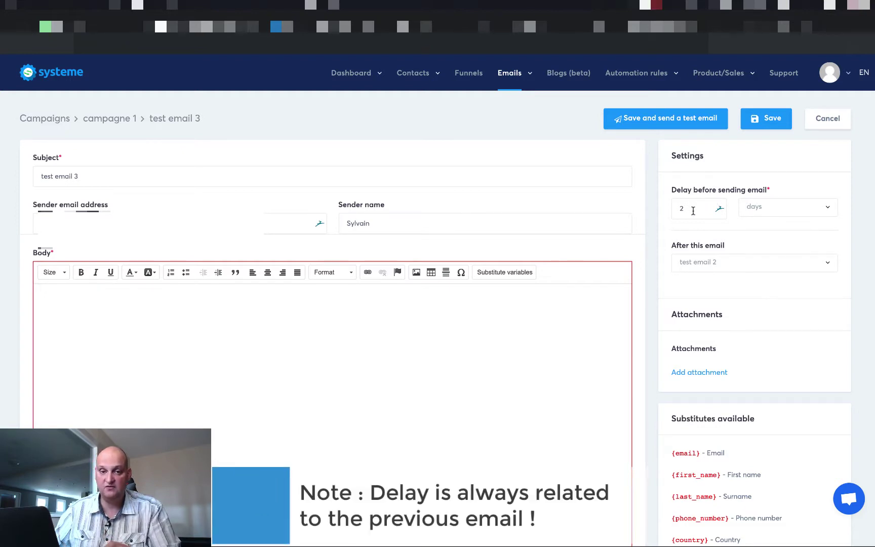
{"action": "left_click", "coordinate": [71, 302]}
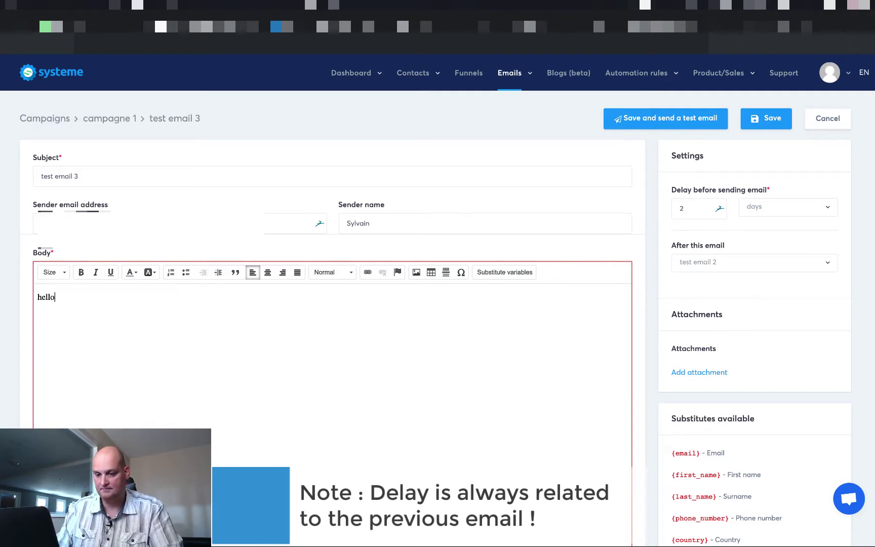
{"action": "left_click", "coordinate": [766, 118]}
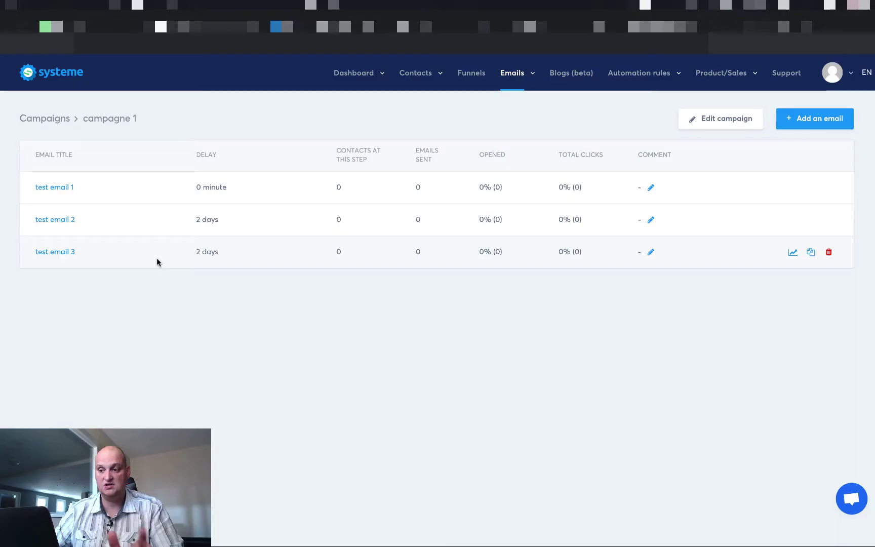
Step: Open the contacts list and select only the contact tagged "testing"
{"action": "mouse_move", "coordinate": [408, 76]}
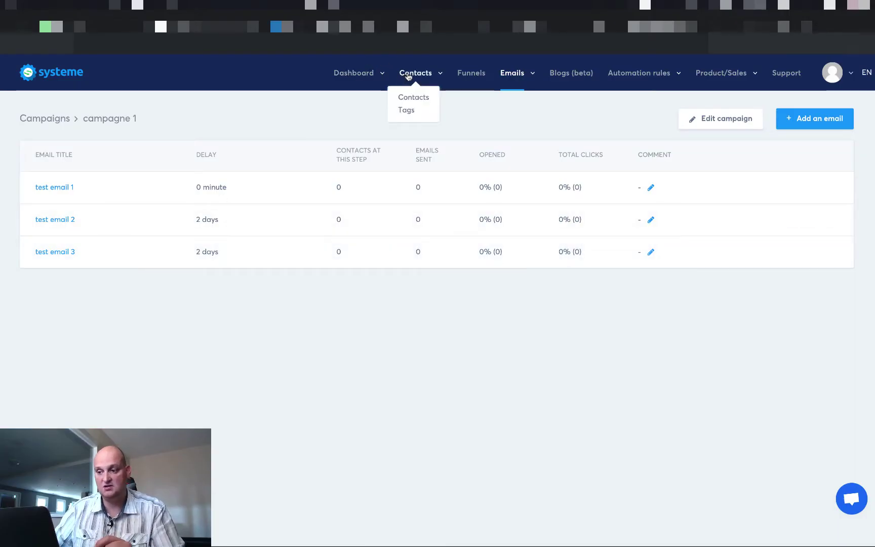
{"action": "left_click", "coordinate": [409, 97]}
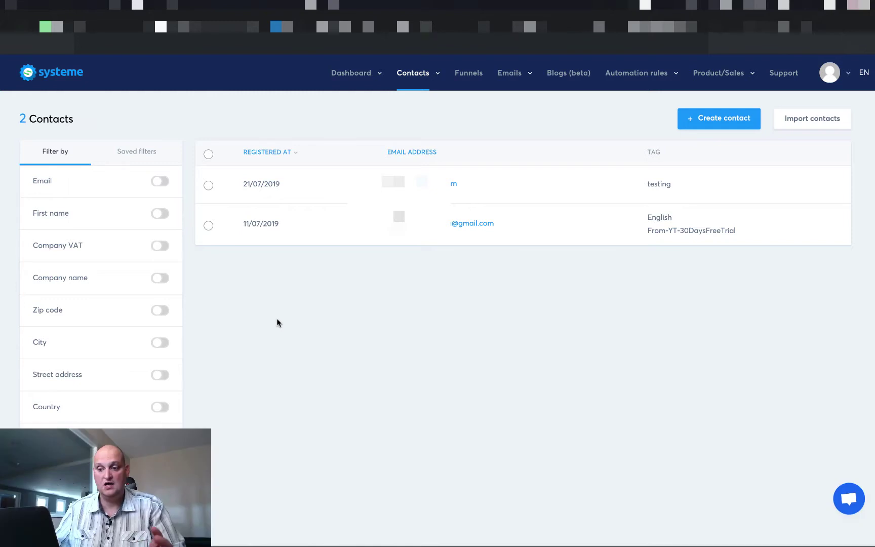
{"action": "left_click", "coordinate": [209, 156]}
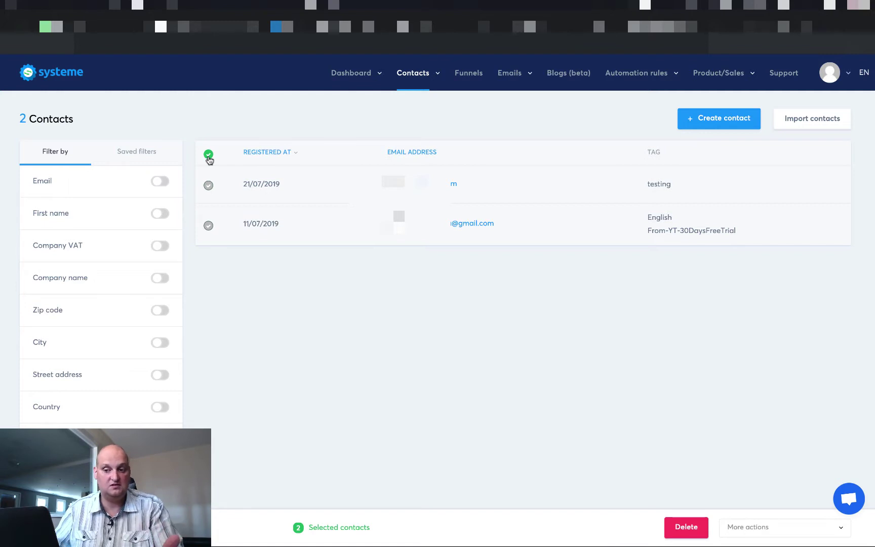
{"action": "left_click", "coordinate": [209, 157]}
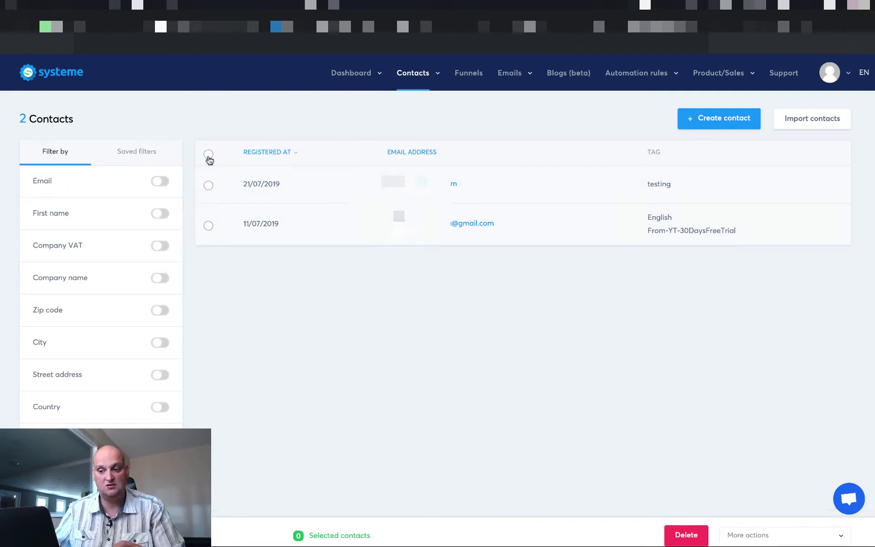
{"action": "left_click", "coordinate": [209, 188]}
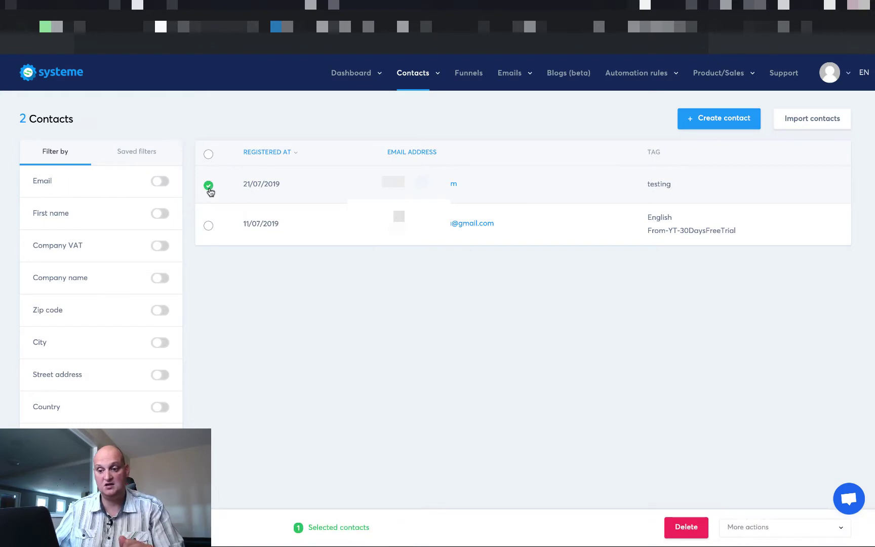
Step: Set up the selected contact's subscription to the campaign "campagne 1", starting at the campaign step "test email 1"
{"action": "left_click", "coordinate": [773, 528]}
{"action": "left_click", "coordinate": [779, 471]}
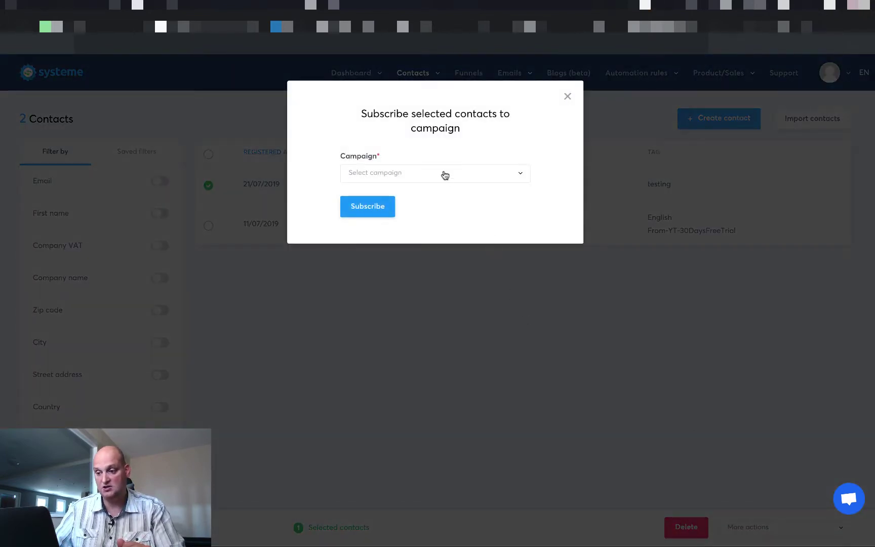
{"action": "left_click", "coordinate": [439, 174]}
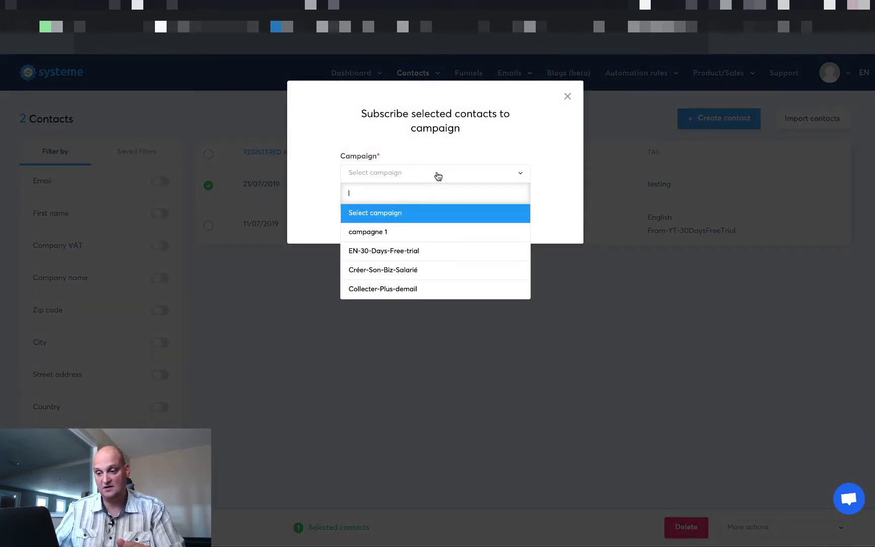
{"action": "left_click", "coordinate": [363, 234]}
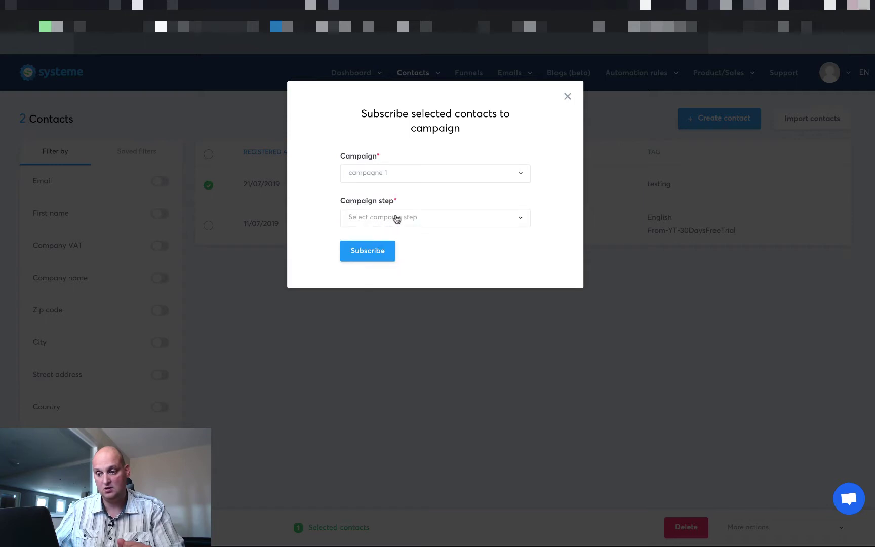
{"action": "left_click", "coordinate": [397, 218]}
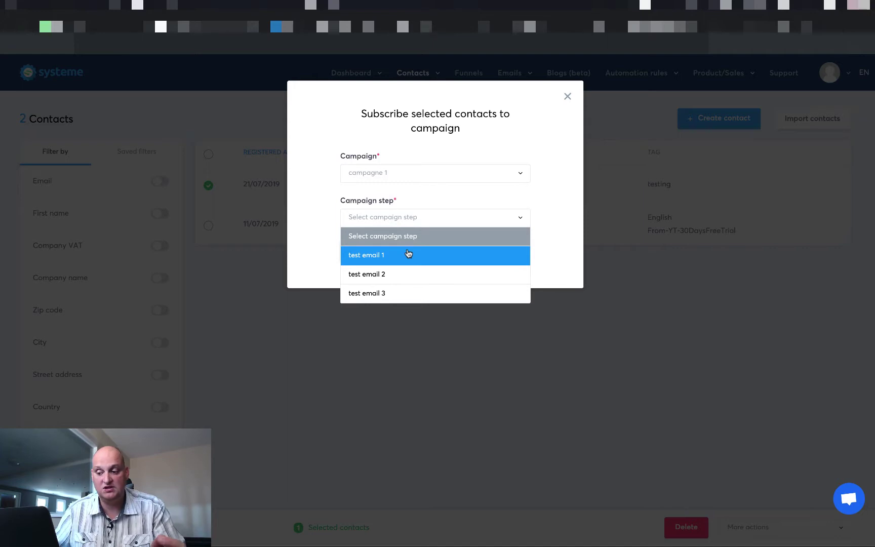
{"action": "left_click", "coordinate": [408, 254]}
{"action": "left_click", "coordinate": [400, 265]}
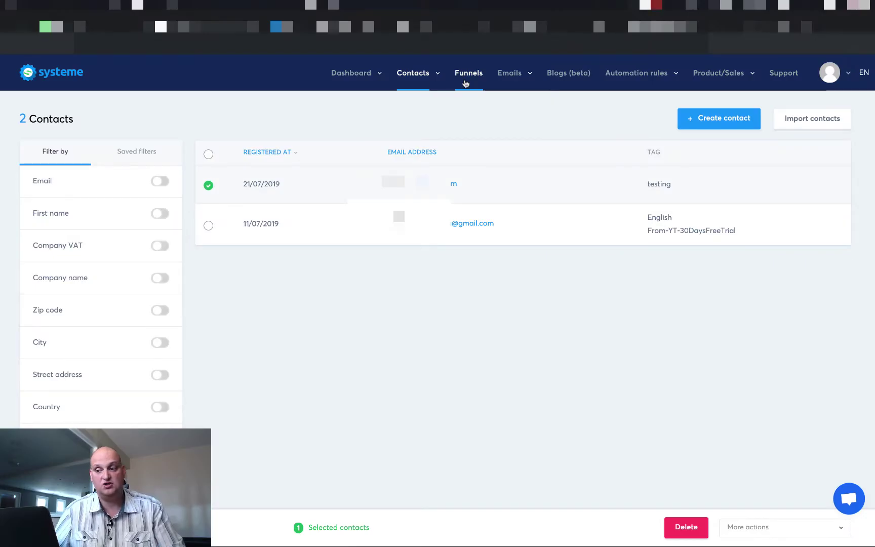
Step: Open the automation rules of the squeeze page in the funnel "capture funnel2"
{"action": "left_click", "coordinate": [470, 80]}
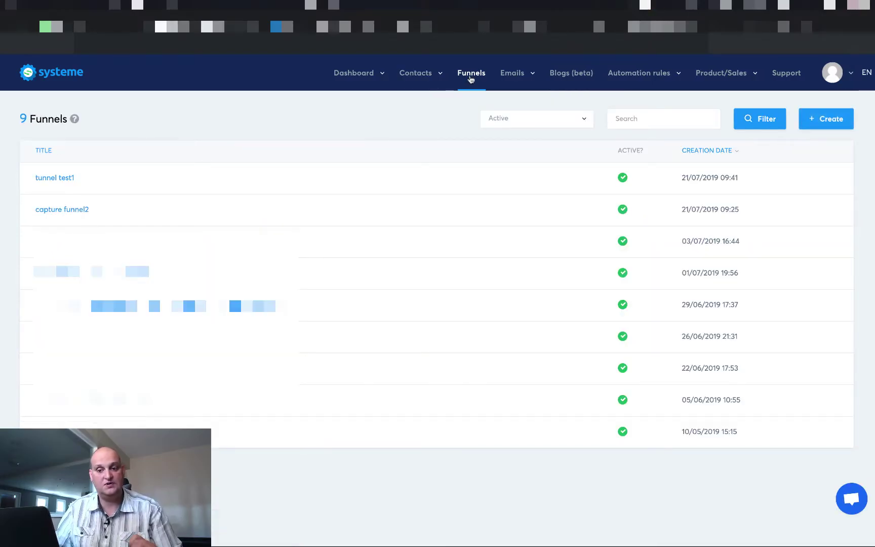
{"action": "left_click", "coordinate": [64, 214]}
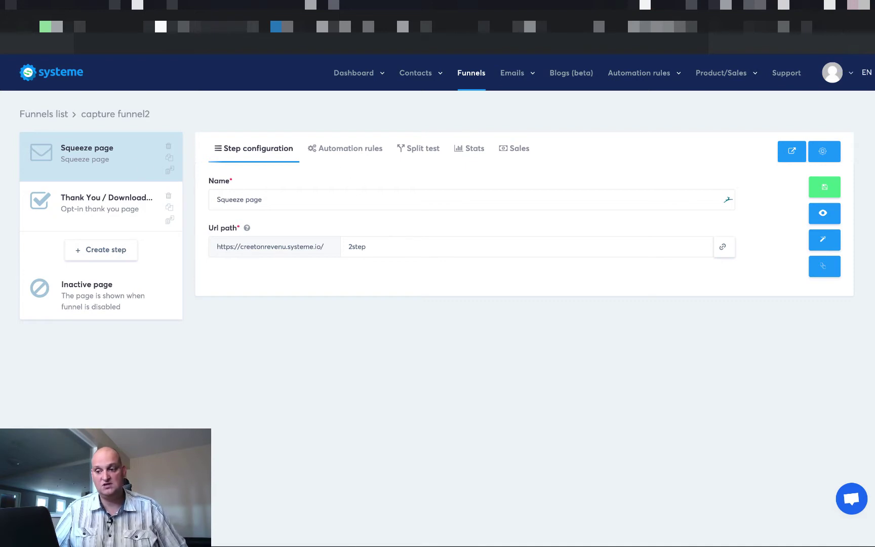
{"action": "left_click", "coordinate": [342, 155]}
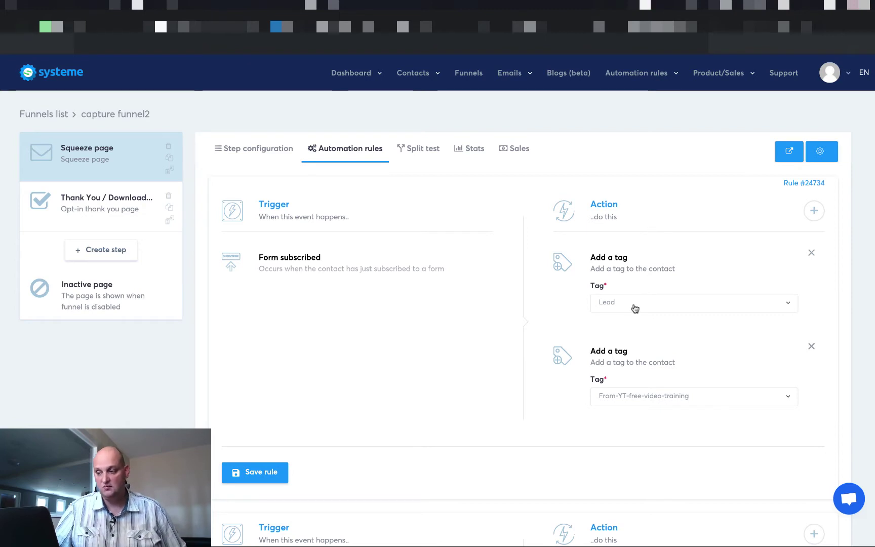
Step: Add a "Subscribe to campaign" action for "campagne 1" to the squeeze page's "Form subscribed" rule and save the rule
{"action": "scroll", "coordinate": [667, 253], "scroll_direction": "down", "scroll_amount": 1}
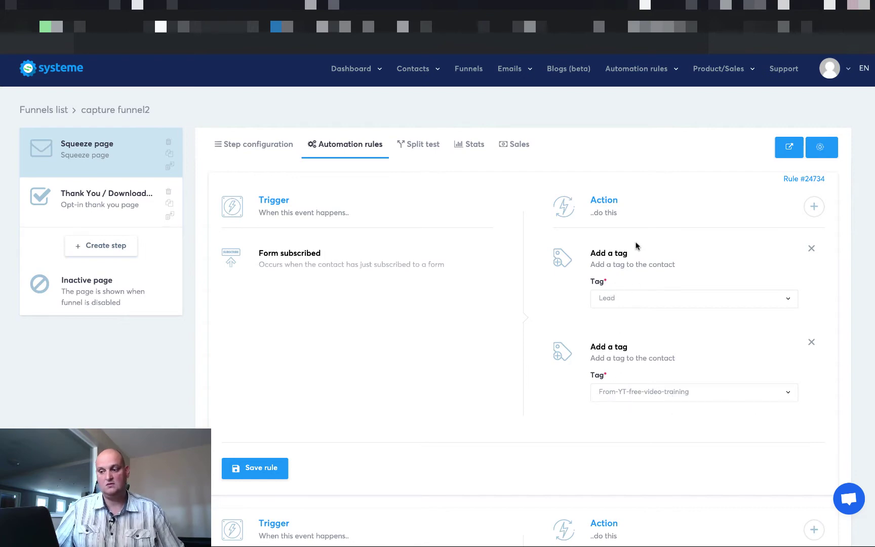
{"action": "left_click", "coordinate": [814, 206]}
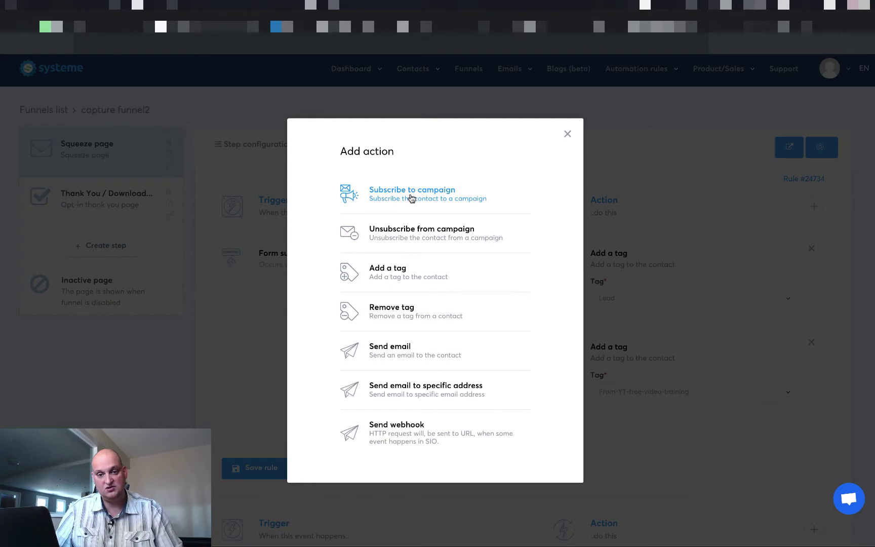
{"action": "left_click", "coordinate": [412, 197]}
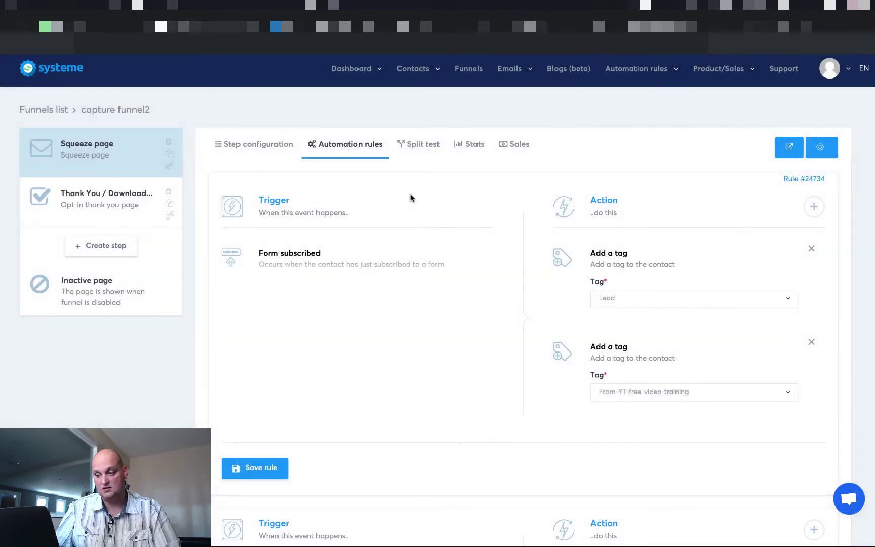
{"action": "left_click", "coordinate": [732, 302]}
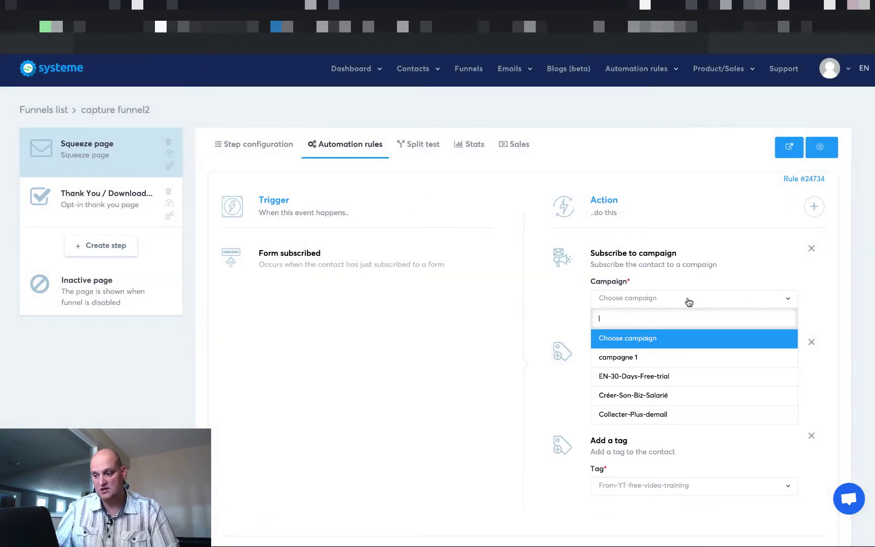
{"action": "left_click", "coordinate": [637, 364]}
{"action": "scroll", "coordinate": [513, 364], "scroll_direction": "down", "scroll_amount": 1}
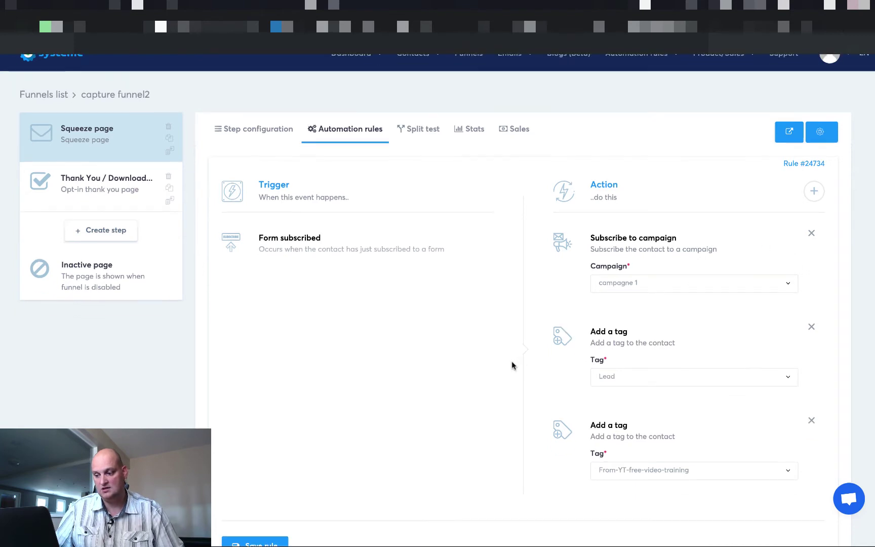
{"action": "left_click", "coordinate": [248, 543]}
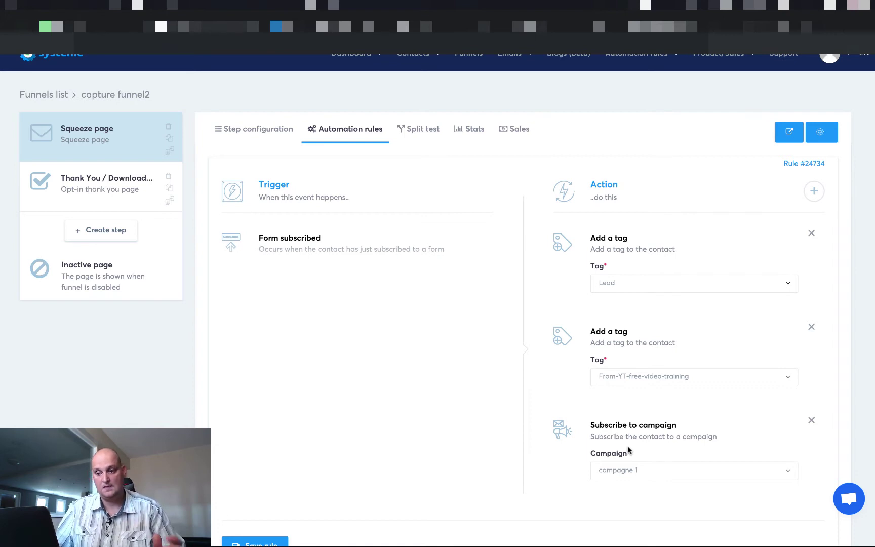
{"action": "scroll", "coordinate": [627, 448], "scroll_direction": "up", "scroll_amount": 2}
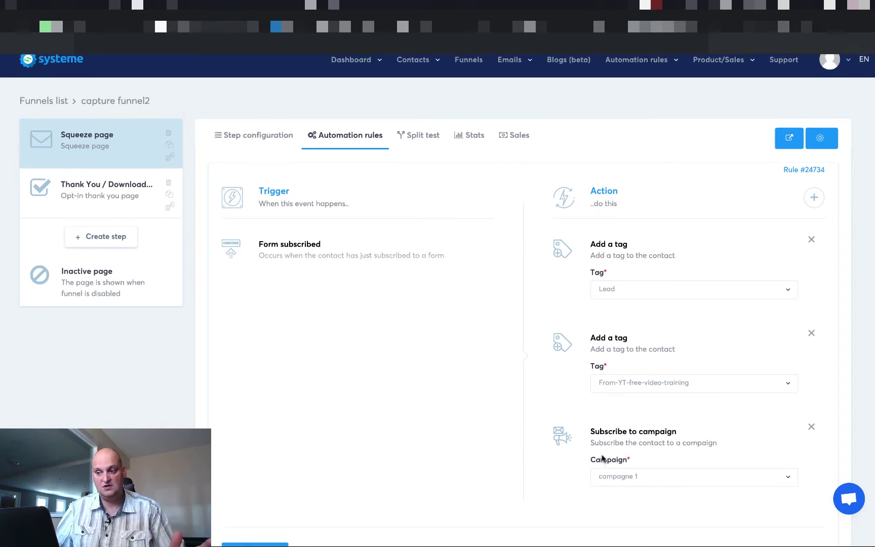